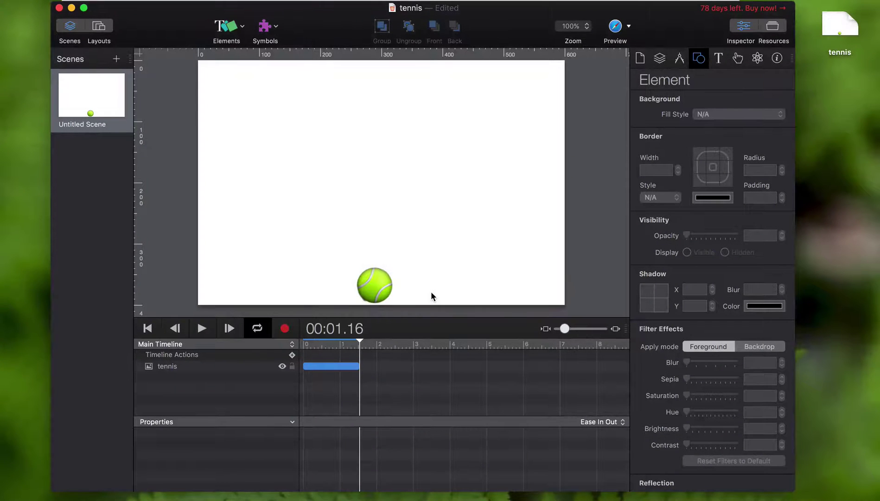
Give the tennis ball a Start Timeline (Main Timeline) action at 00:01.16, then preview the loop in Safari.
{"action": "left_click", "coordinate": [370, 291]}
{"action": "left_click", "coordinate": [293, 355]}
{"action": "left_click", "coordinate": [355, 393]}
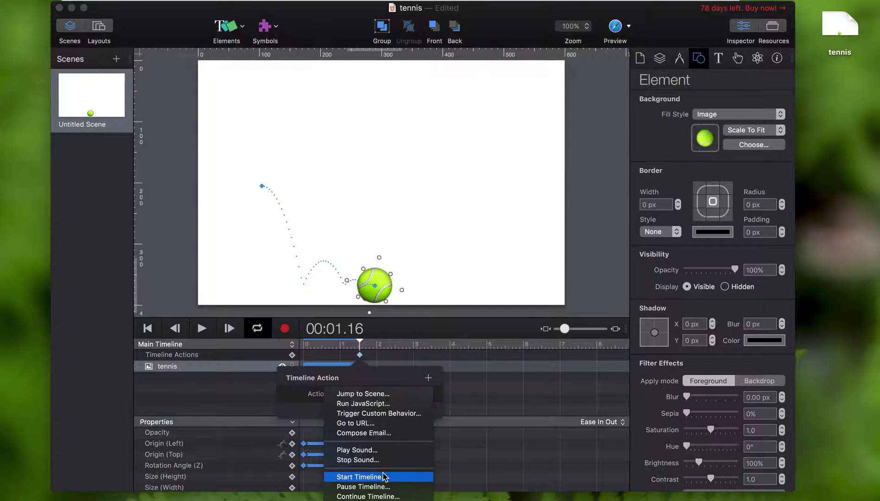
{"action": "left_click", "coordinate": [383, 477]}
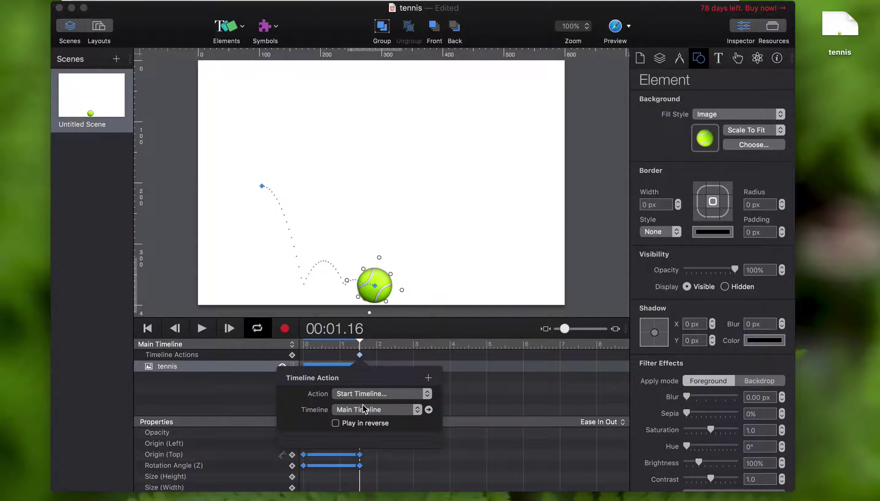
{"action": "left_click", "coordinate": [389, 322]}
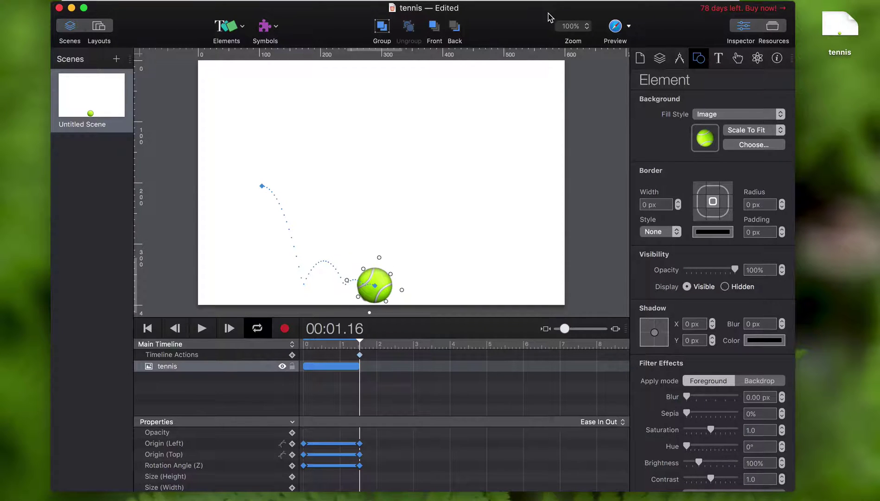
{"action": "left_click", "coordinate": [615, 26]}
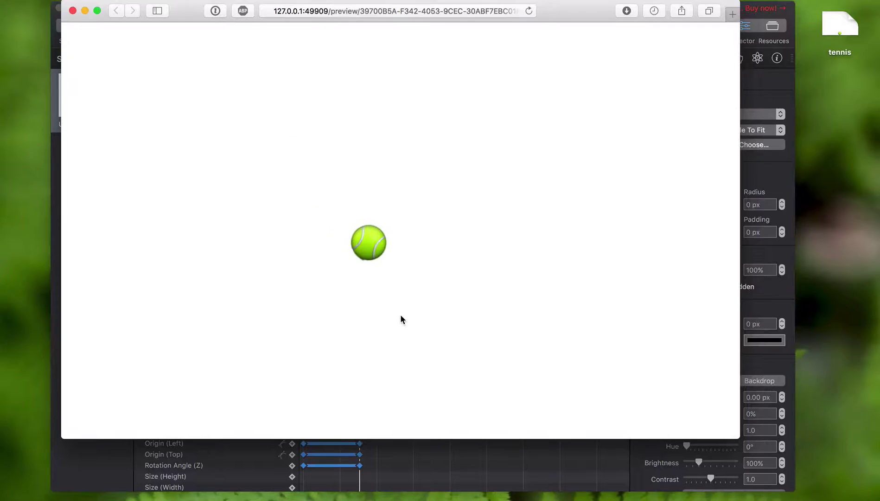
{"action": "left_click", "coordinate": [473, 487]}
Set the 1.16 s timeline action to play the Main Timeline in reverse and test playback.
{"action": "double_click", "coordinate": [360, 355]}
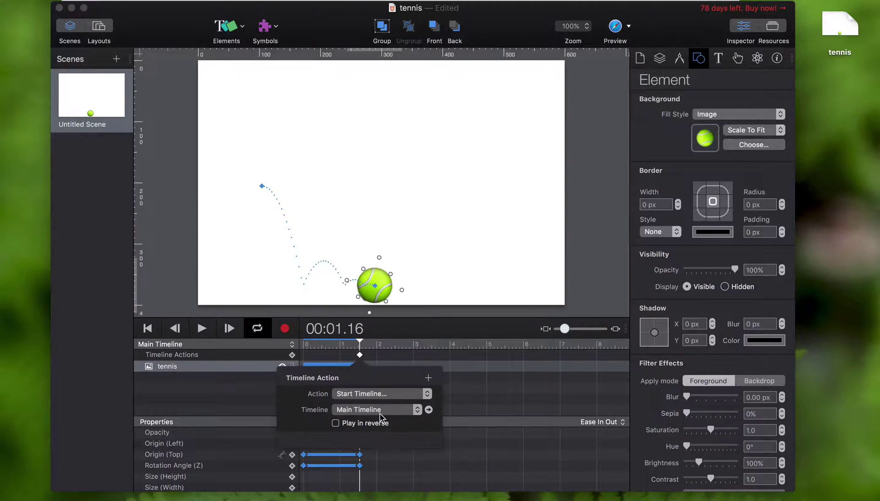
{"action": "left_click", "coordinate": [377, 423]}
{"action": "key", "text": "space"}
{"action": "double_click", "coordinate": [360, 354]}
Add a Continue Timeline action for the Main Timeline at 00:00.00.
{"action": "left_click", "coordinate": [303, 345]}
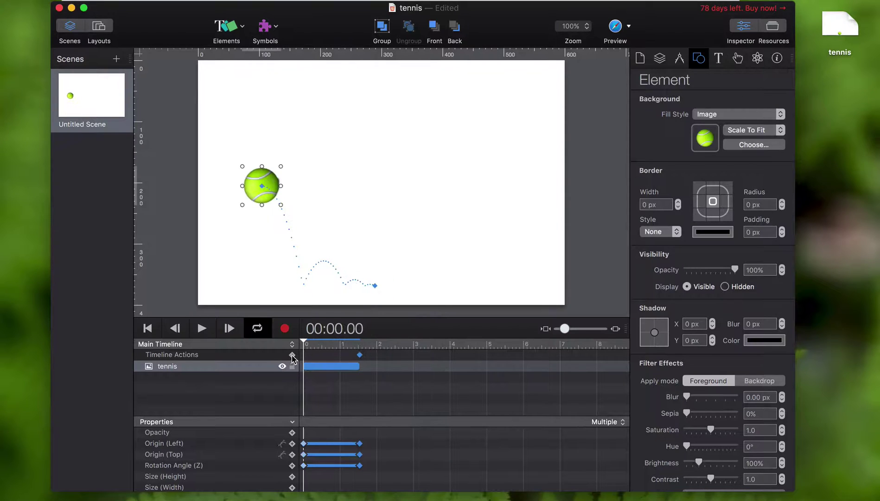
{"action": "left_click", "coordinate": [292, 354]}
{"action": "left_click", "coordinate": [314, 398]}
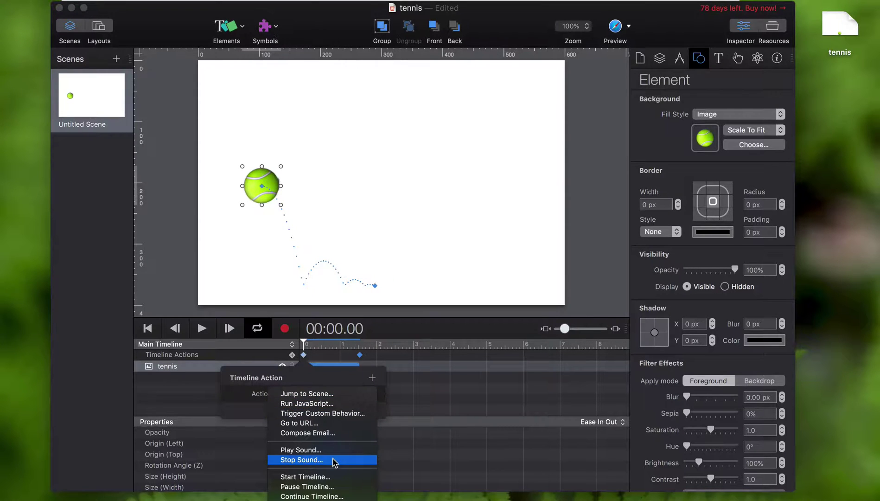
{"action": "left_click", "coordinate": [334, 496]}
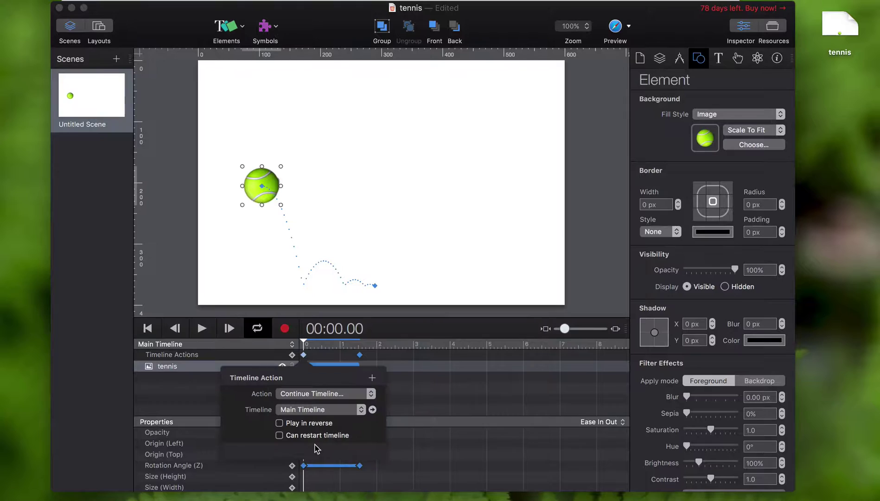
{"action": "left_click", "coordinate": [385, 354]}
{"action": "left_click", "coordinate": [354, 348]}
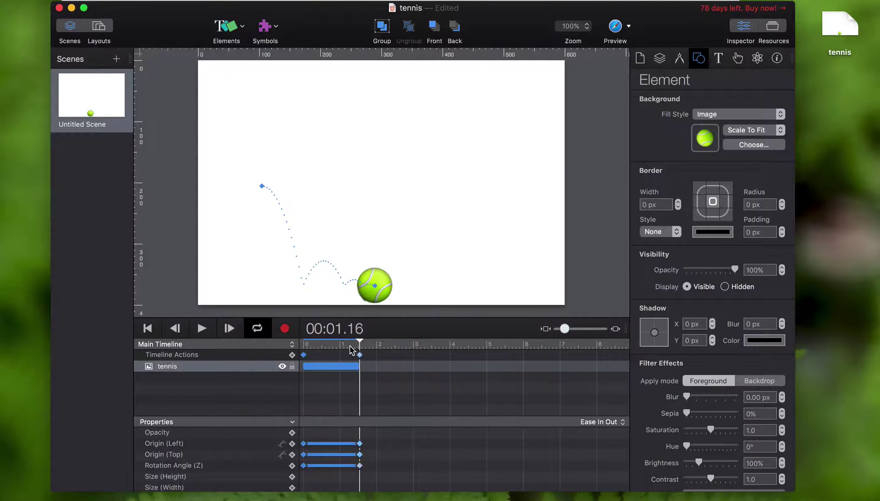
Preview the animation in the browser, then return the playhead to the start.
{"action": "left_click", "coordinate": [616, 26]}
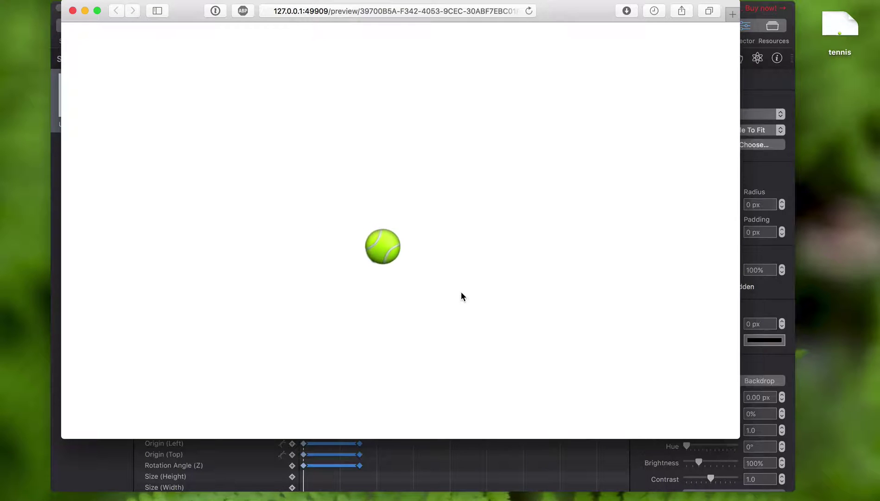
{"action": "left_click", "coordinate": [449, 463]}
{"action": "left_click", "coordinate": [303, 355]}
Set the 1.16 s timeline action to Jump to Scene with Untitled Scene as the target.
{"action": "left_click", "coordinate": [361, 356]}
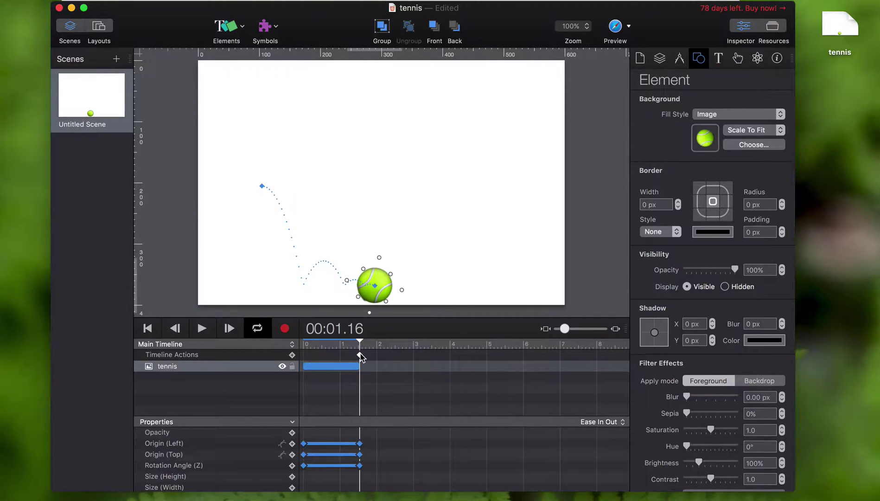
{"action": "left_click", "coordinate": [360, 347]}
{"action": "left_click", "coordinate": [292, 354]}
{"action": "left_click", "coordinate": [363, 395]}
{"action": "left_click", "coordinate": [363, 394]}
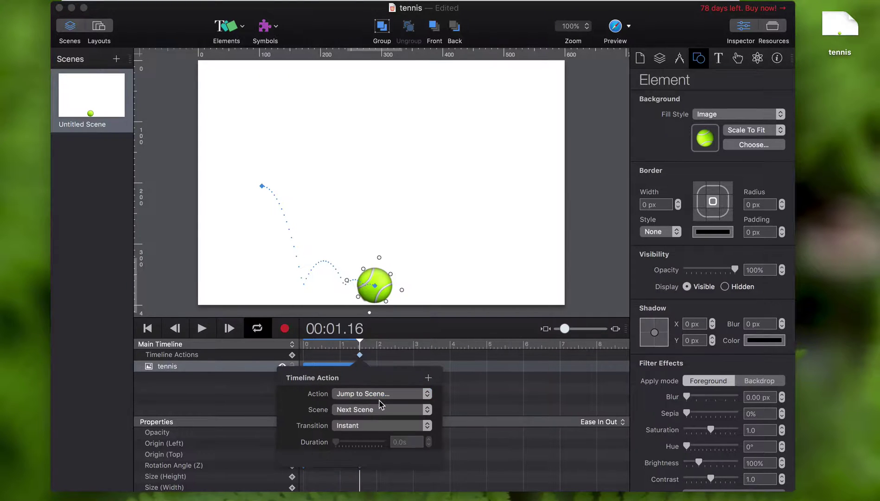
{"action": "left_click", "coordinate": [380, 410]}
{"action": "left_click", "coordinate": [381, 472]}
Preview the repeating animation with Cmd+Return, then close the preview and return to Hype.
{"action": "key", "text": "super+Return"}
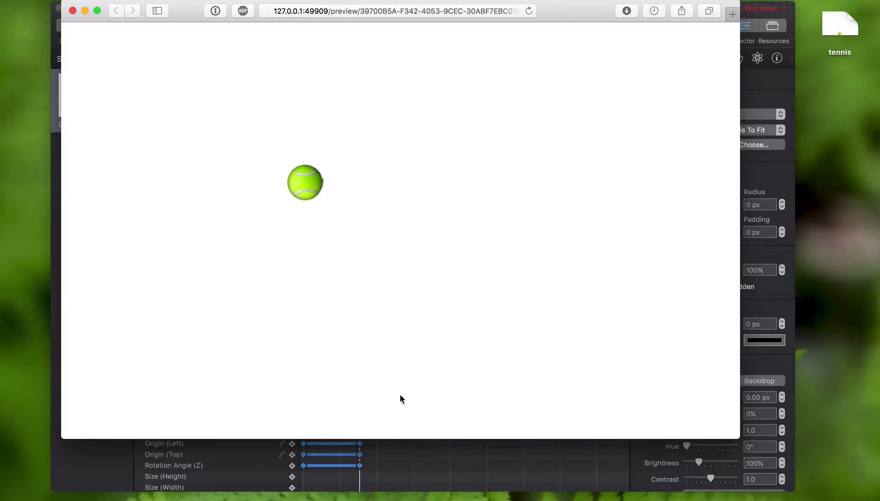
{"action": "key", "text": "super+w"}
{"action": "left_click", "coordinate": [408, 462]}
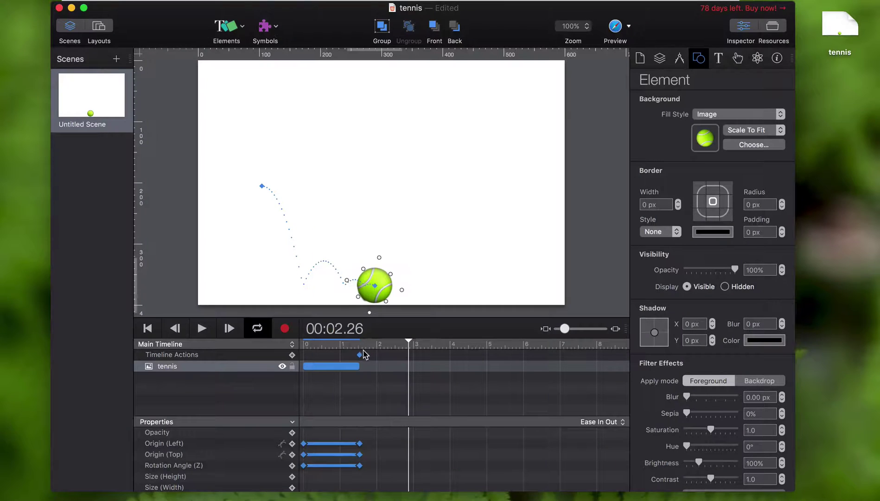
Keep Main Timeline selected, rewind the playhead to 00:00.00, reselect the ball and play the bounce.
{"action": "left_click", "coordinate": [274, 343]}
{"action": "left_click", "coordinate": [256, 344]}
{"action": "left_click_drag", "start_coordinate": [314, 345], "coordinate": [362, 350]}
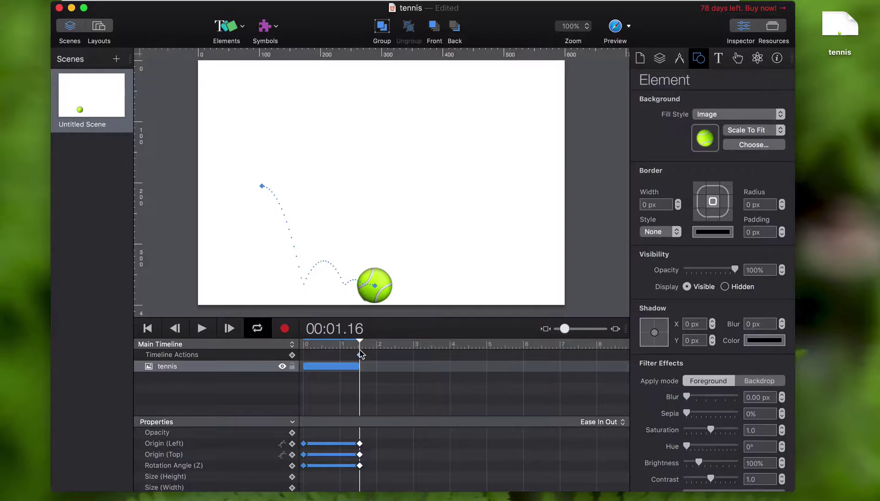
{"action": "left_click", "coordinate": [431, 256]}
{"action": "left_click", "coordinate": [380, 280]}
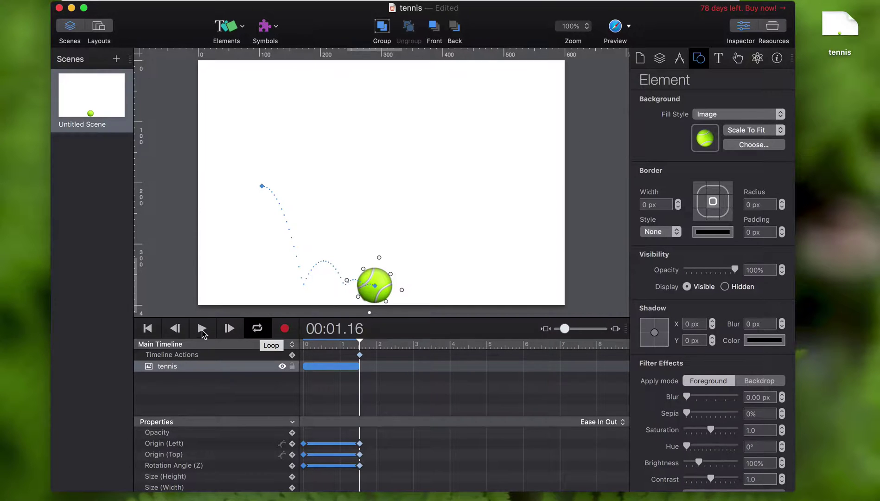
{"action": "key", "text": "space"}
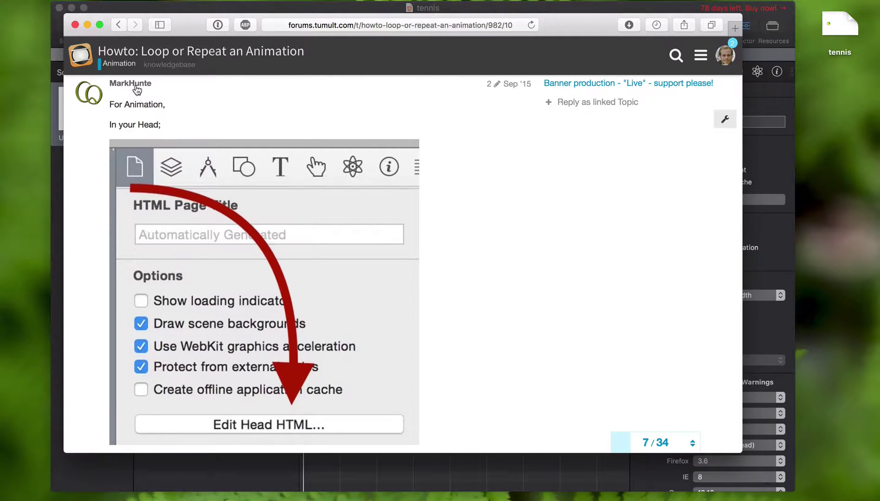
Scroll the forum post down to the window.loopCounter = 0 snippet, then switch back to Hype.
{"action": "scroll", "coordinate": [78, 176], "scroll_direction": "down", "scroll_amount": 5}
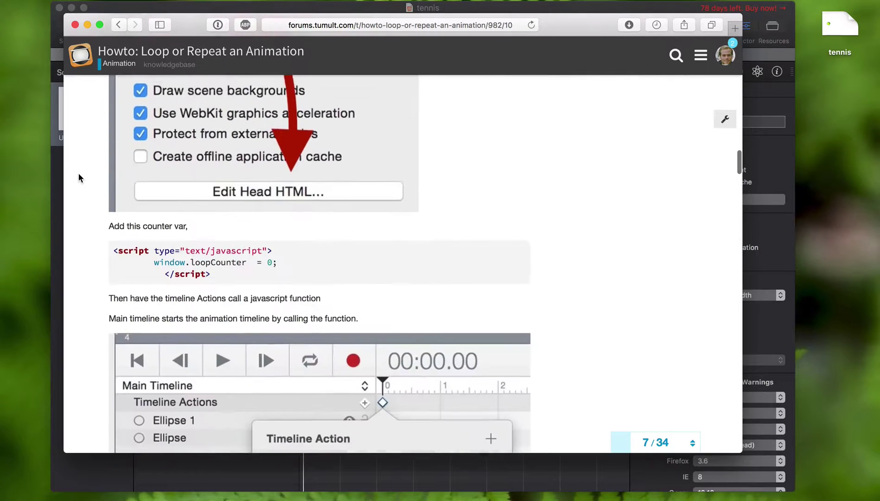
{"action": "scroll", "coordinate": [78, 176], "scroll_direction": "down", "scroll_amount": 1}
{"action": "scroll", "coordinate": [89, 230], "scroll_direction": "down", "scroll_amount": 3}
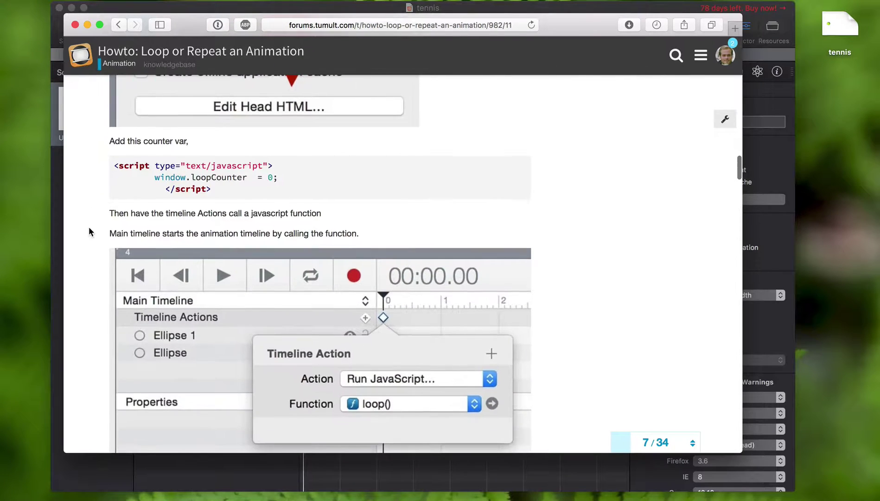
{"action": "scroll", "coordinate": [89, 230], "scroll_direction": "down", "scroll_amount": 1}
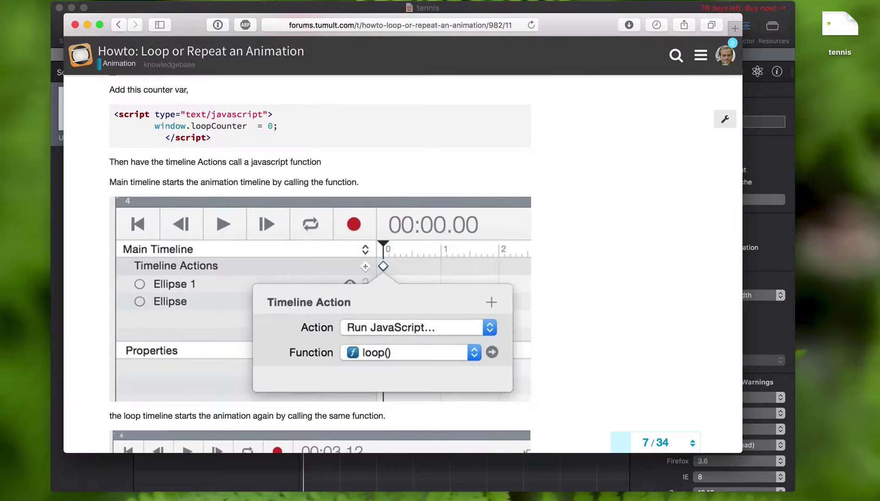
{"action": "key", "text": "super+Tab"}
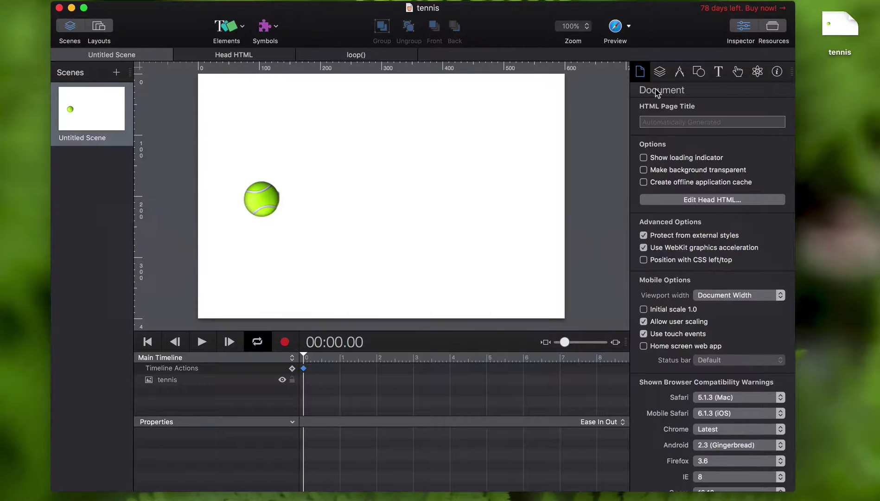
In the Head HTML, remove the indentation before </script> so it aligns with the loopCounter script.
{"action": "left_click", "coordinate": [692, 200]}
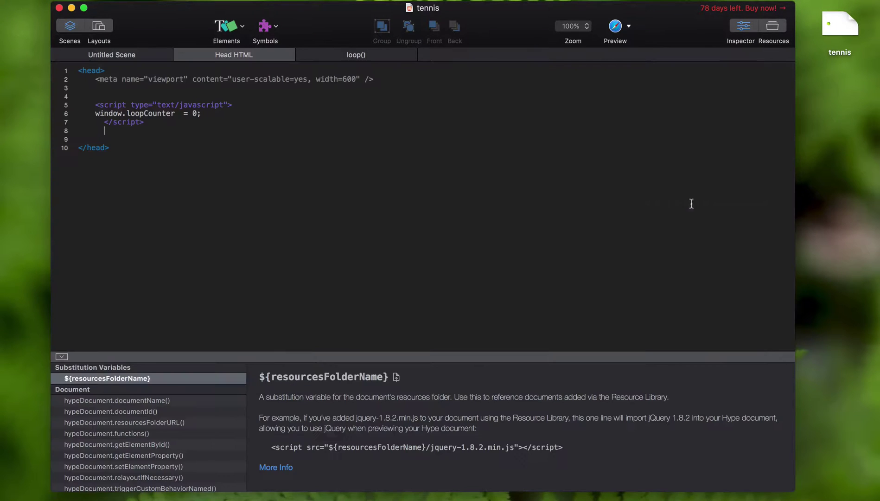
{"action": "left_click", "coordinate": [104, 123]}
{"action": "key", "text": "BackSpace"}
{"action": "key", "text": "BackSpace"}
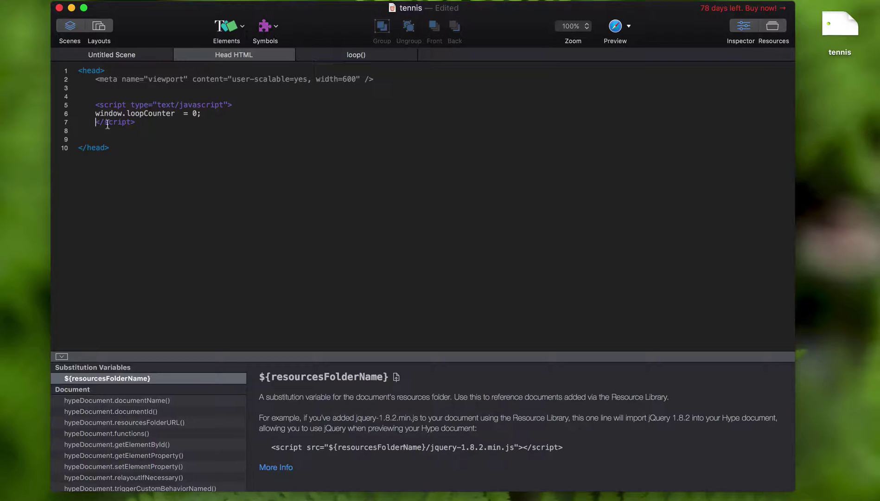
{"action": "left_click_drag", "start_coordinate": [126, 115], "coordinate": [166, 115]}
{"action": "left_click", "coordinate": [166, 114]}
{"action": "double_click", "coordinate": [112, 115]}
{"action": "left_click", "coordinate": [195, 114]}
{"action": "key", "text": "super+Tab"}
Scroll through the forum post's loop timeline screenshot and loop() function code, then return to Hype.
{"action": "scroll", "coordinate": [93, 164], "scroll_direction": "down", "scroll_amount": 2}
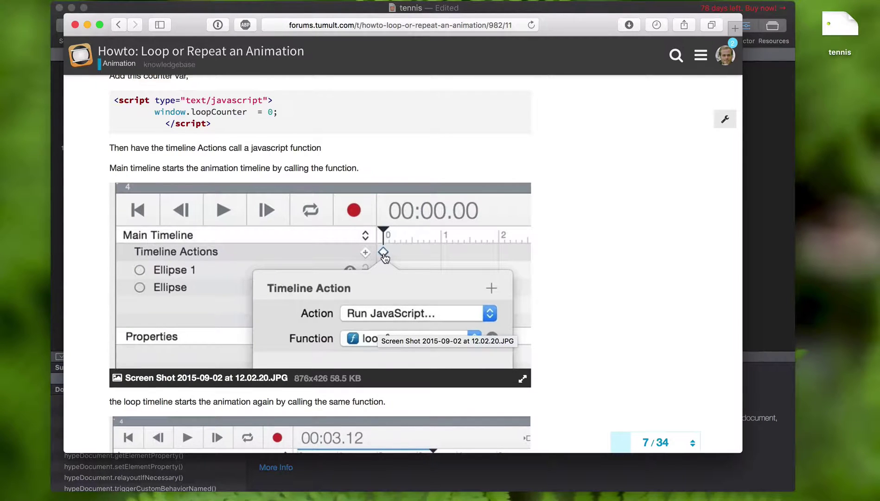
{"action": "scroll", "coordinate": [384, 256], "scroll_direction": "down", "scroll_amount": 7}
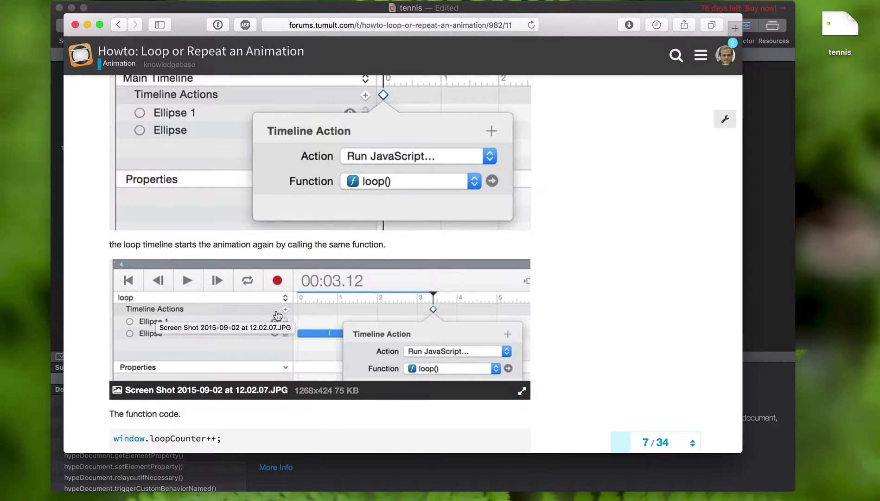
{"action": "scroll", "coordinate": [278, 317], "scroll_direction": "down", "scroll_amount": 8}
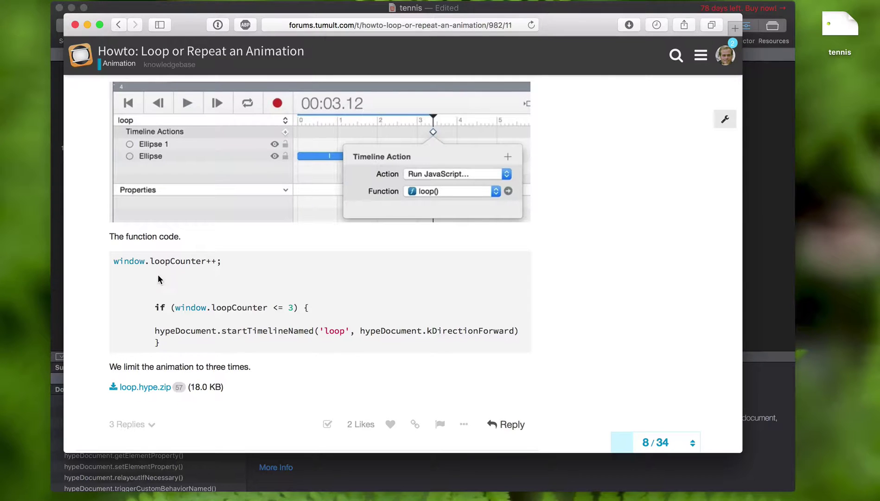
{"action": "scroll", "coordinate": [252, 170], "scroll_direction": "up", "scroll_amount": 5}
{"action": "scroll", "coordinate": [252, 170], "scroll_direction": "up", "scroll_amount": 3}
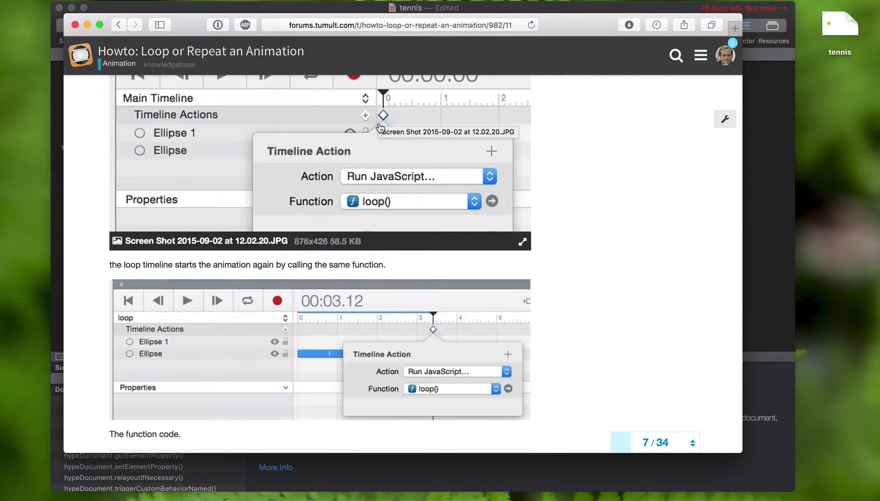
{"action": "scroll", "coordinate": [367, 187], "scroll_direction": "down", "scroll_amount": 1}
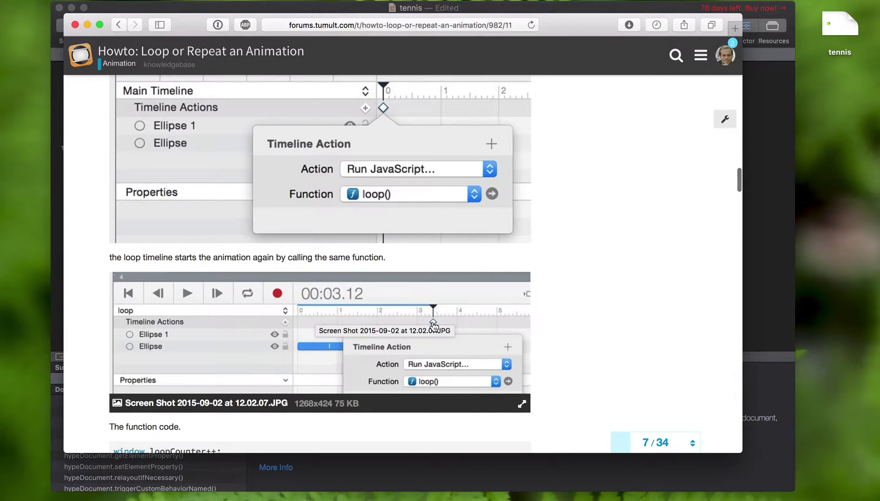
{"action": "scroll", "coordinate": [434, 327], "scroll_direction": "down", "scroll_amount": 5}
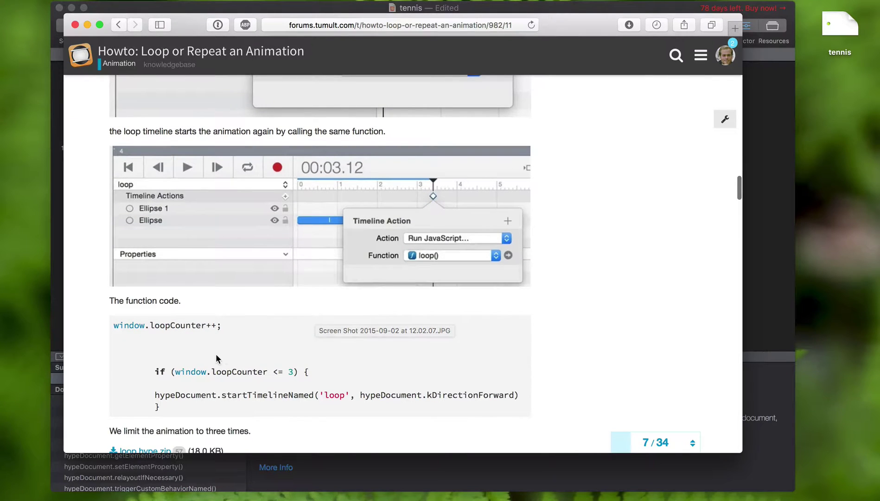
{"action": "scroll", "coordinate": [217, 359], "scroll_direction": "down", "scroll_amount": 1}
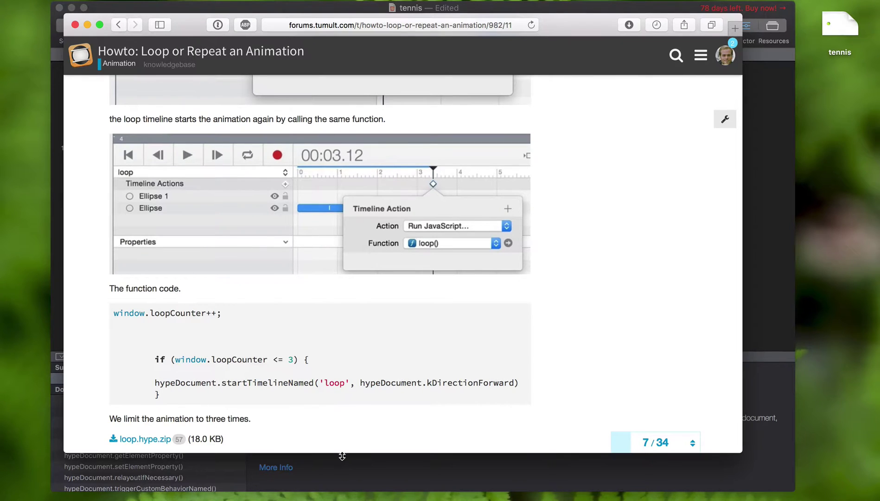
{"action": "left_click", "coordinate": [346, 472]}
Confirm the Main Timeline's start action calls loop() and add a blank line before the if block's closing brace.
{"action": "left_click", "coordinate": [127, 55]}
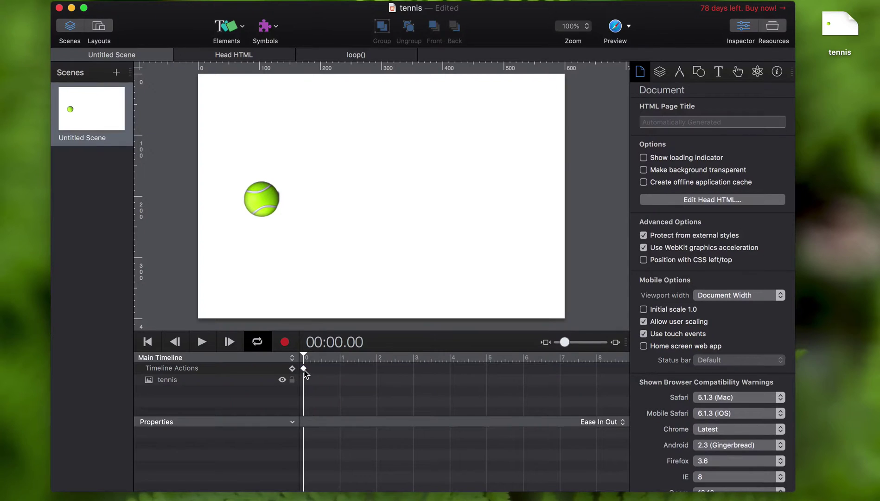
{"action": "double_click", "coordinate": [304, 370]}
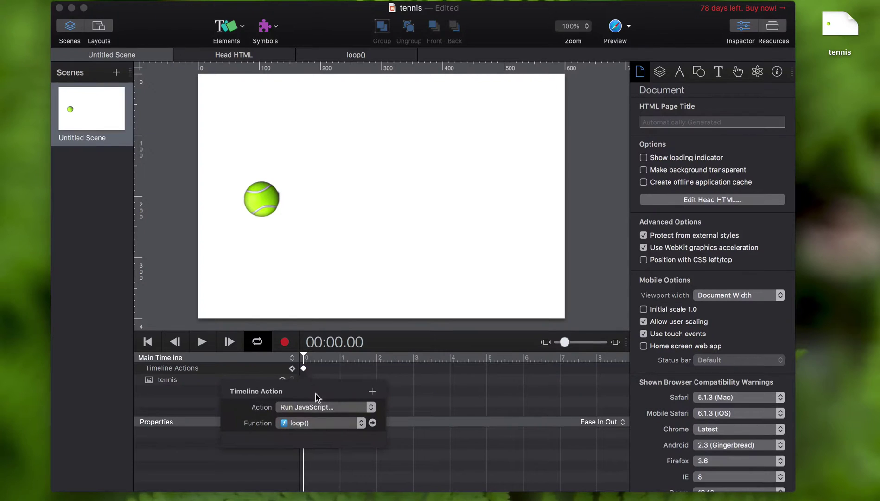
{"action": "left_click", "coordinate": [373, 424]}
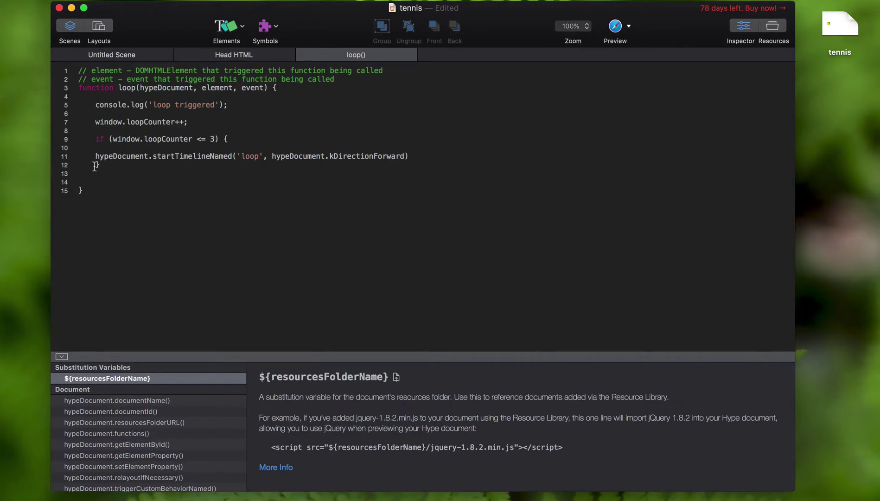
{"action": "key", "text": "Return"}
Switch to the loop timeline, scrub the ball animation, and inspect its 00:01.00 loop() action.
{"action": "left_click", "coordinate": [135, 56]}
{"action": "left_click", "coordinate": [194, 360]}
{"action": "left_click", "coordinate": [196, 367]}
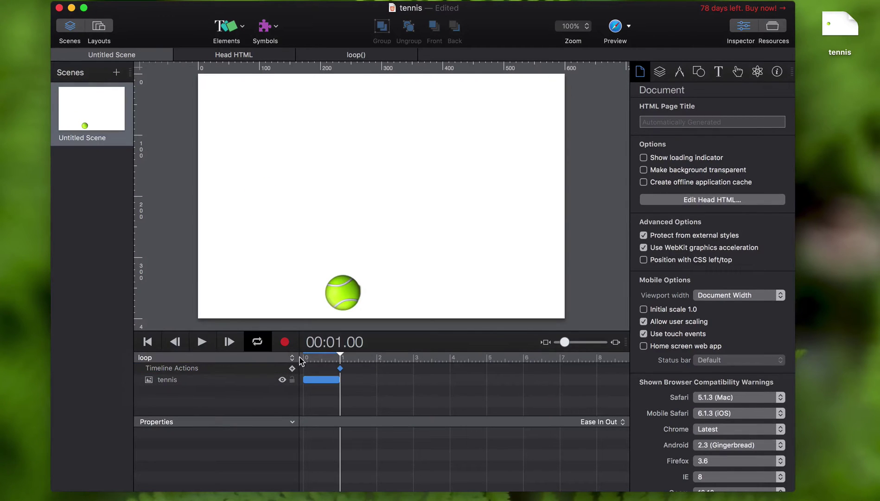
{"action": "left_click_drag", "start_coordinate": [310, 358], "coordinate": [341, 363]}
{"action": "left_click", "coordinate": [341, 369]}
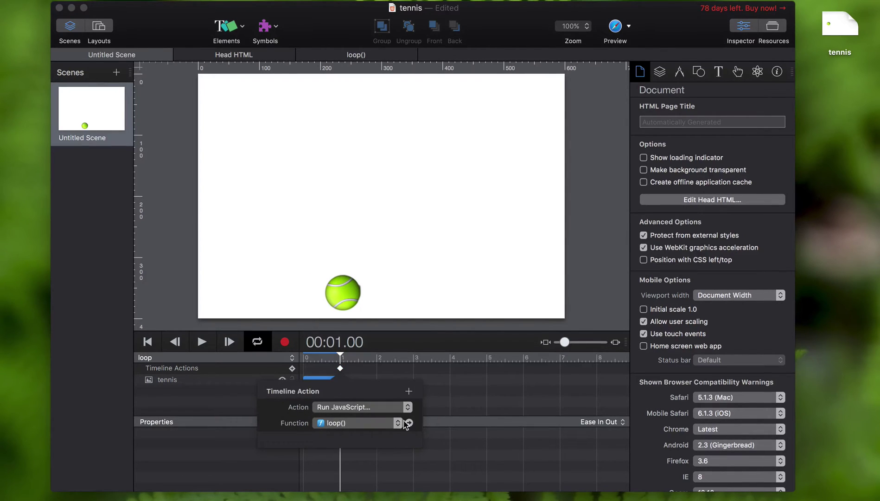
Extend loop()'s console.log line on line 5 to print loopCounter, then preview in the browser.
{"action": "left_click", "coordinate": [342, 57]}
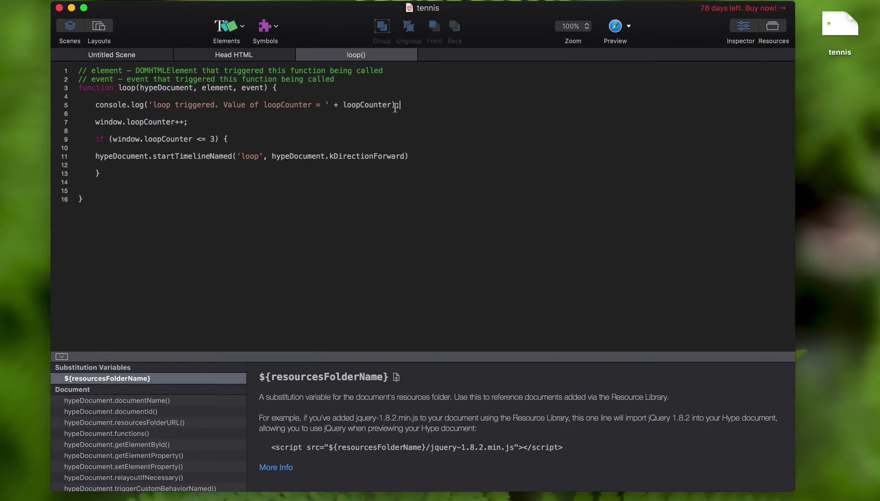
{"action": "double_click", "coordinate": [365, 106]}
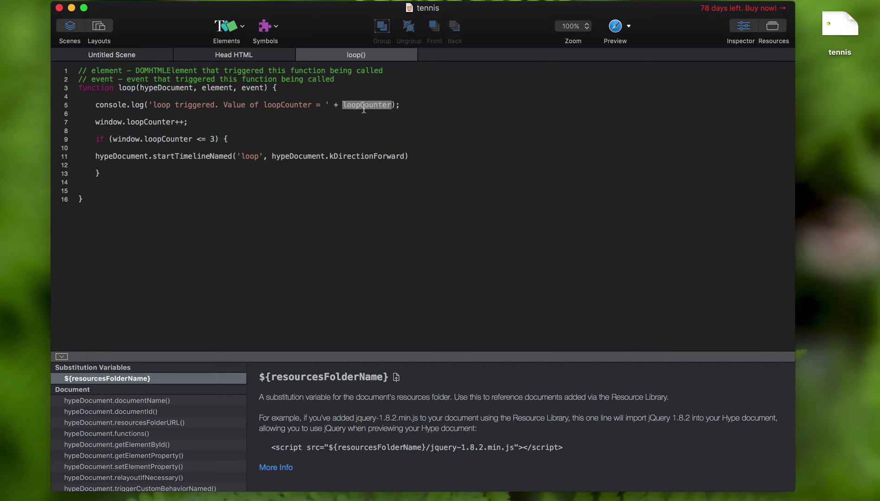
{"action": "left_click", "coordinate": [407, 109]}
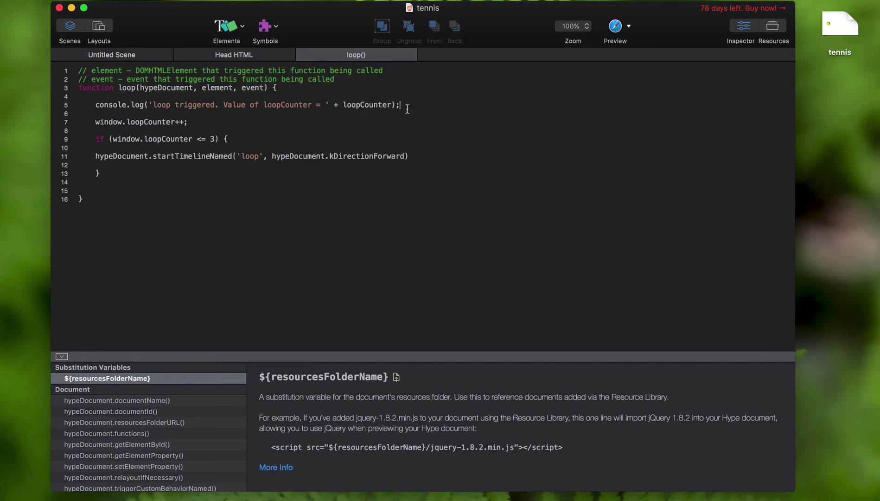
{"action": "left_click", "coordinate": [614, 28]}
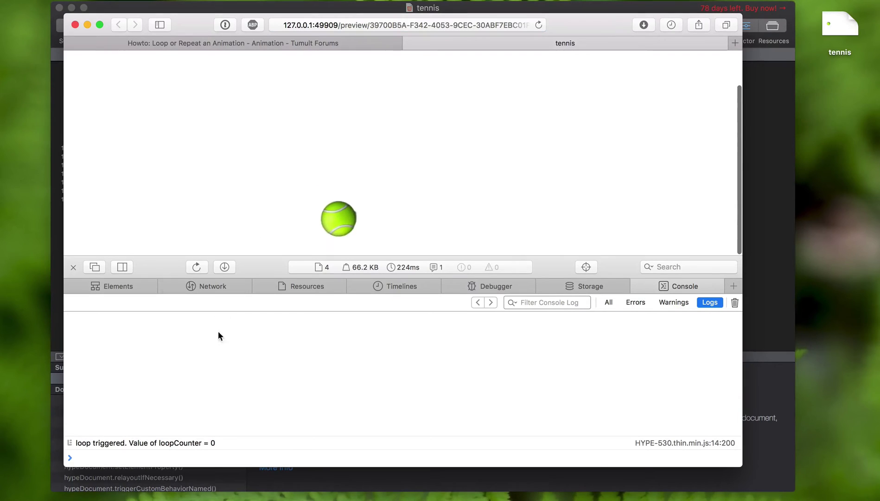